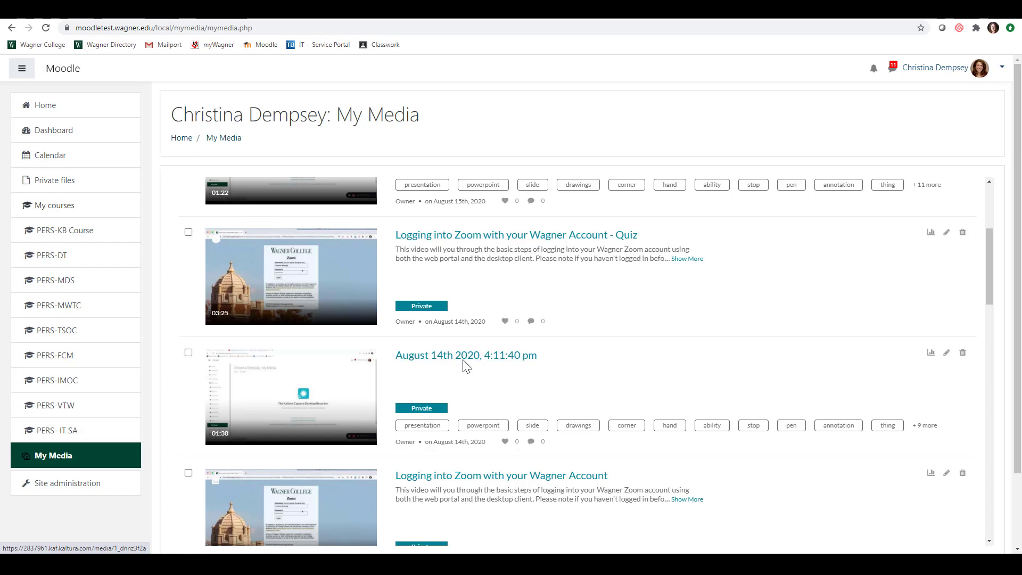
- Edit the 'August 14th 2020, 4:11:40 pm' entry from the My Media list
{"action": "left_click", "coordinate": [946, 353]}
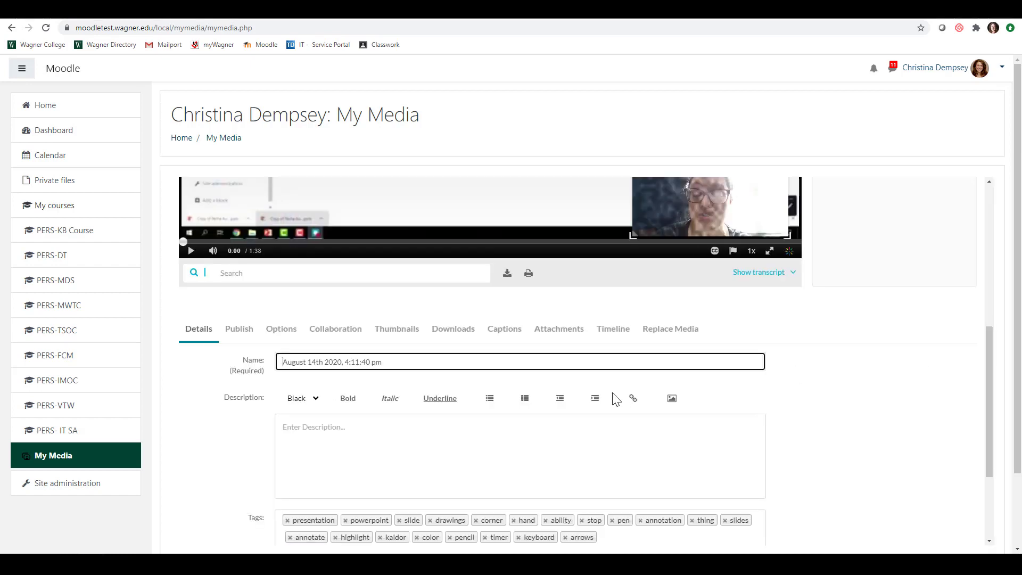
{"action": "scroll", "coordinate": [318, 419], "scroll_direction": "down", "scroll_amount": 1}
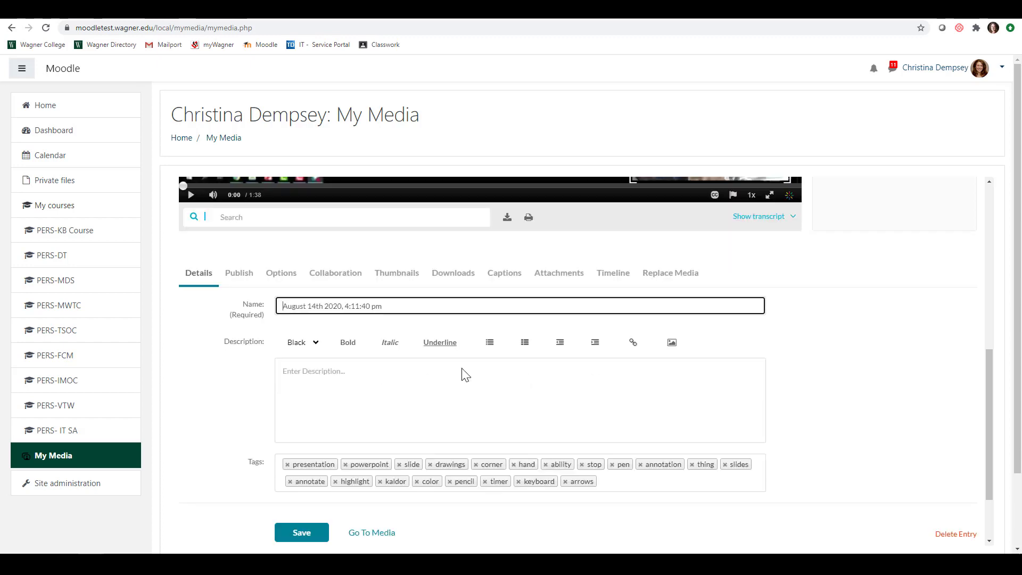
{"action": "scroll", "coordinate": [462, 373], "scroll_direction": "down", "scroll_amount": 1}
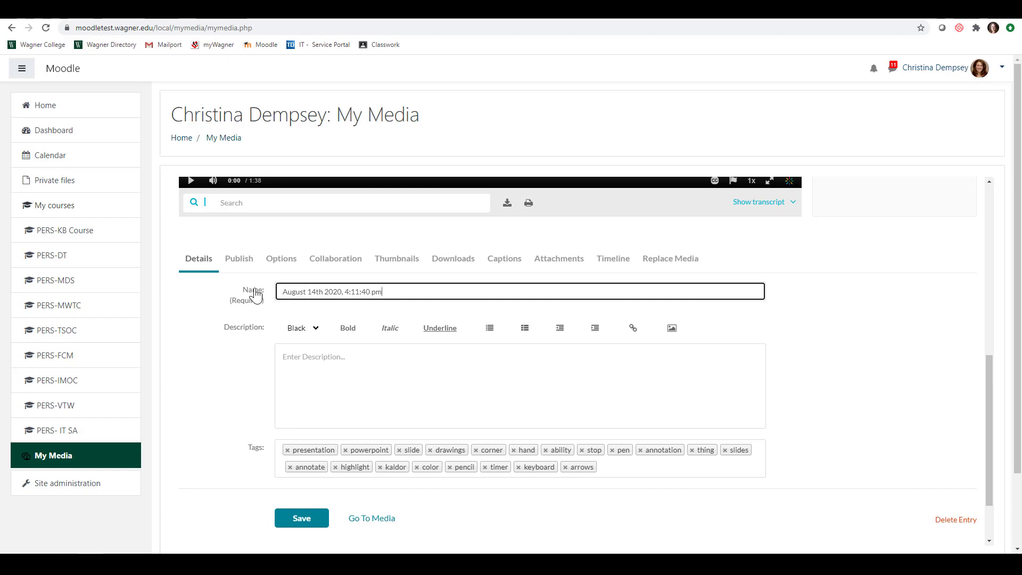
- Change the video's status from Private to Published in its publishing settings
{"action": "left_click", "coordinate": [243, 262]}
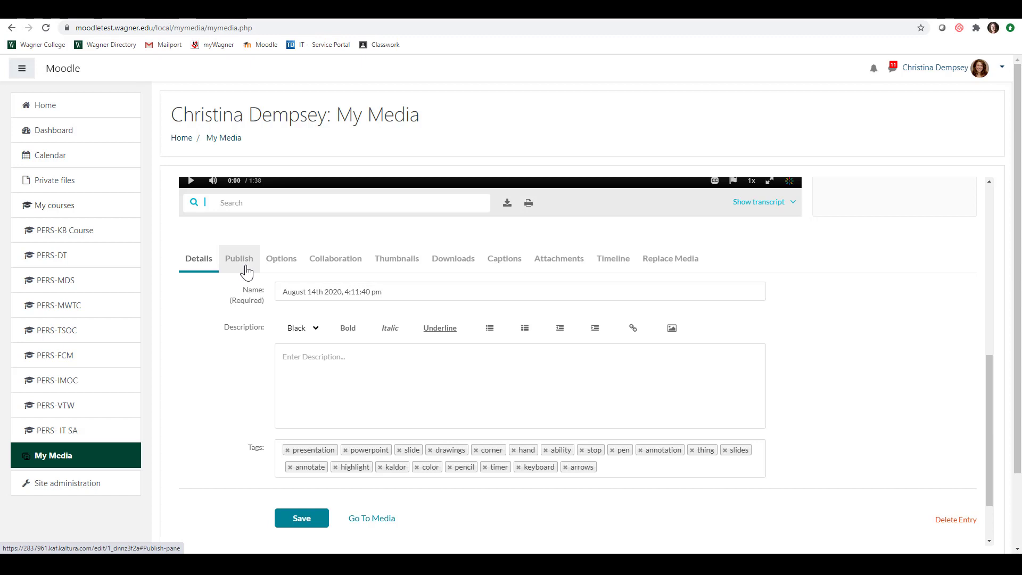
{"action": "scroll", "coordinate": [298, 371], "scroll_direction": "down", "scroll_amount": 2}
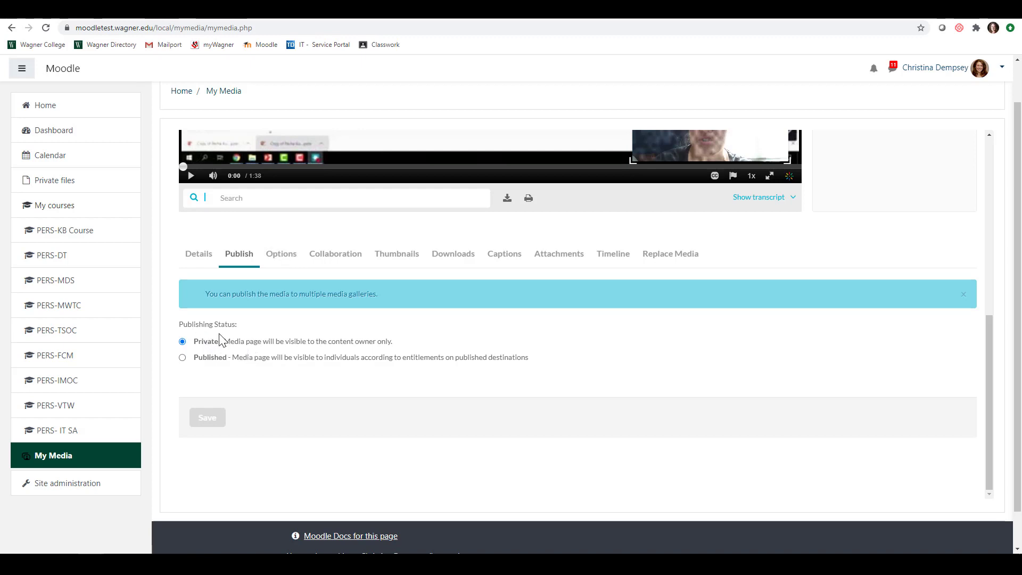
{"action": "left_click", "coordinate": [184, 361]}
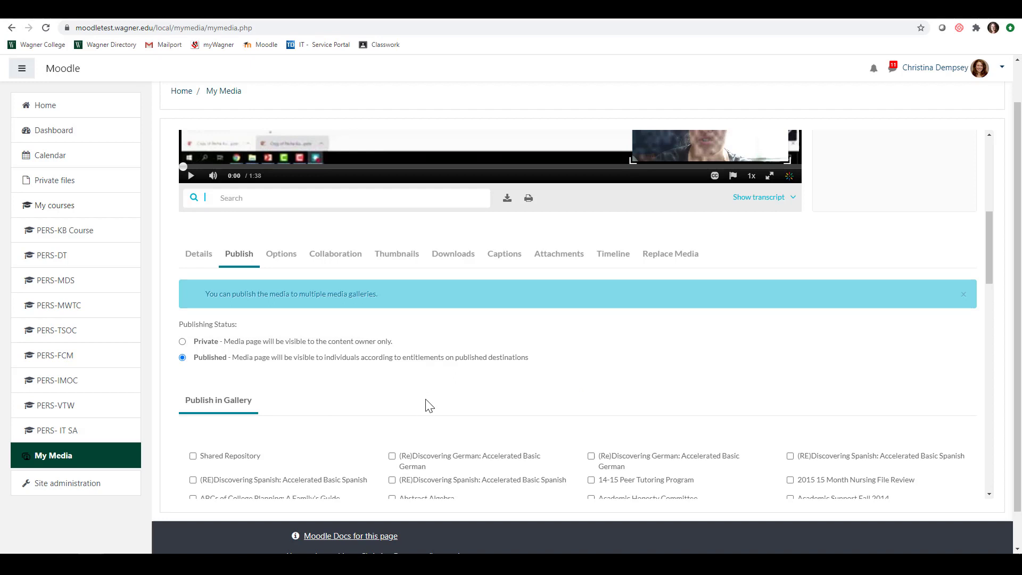
{"action": "scroll", "coordinate": [426, 403], "scroll_direction": "down", "scroll_amount": 1}
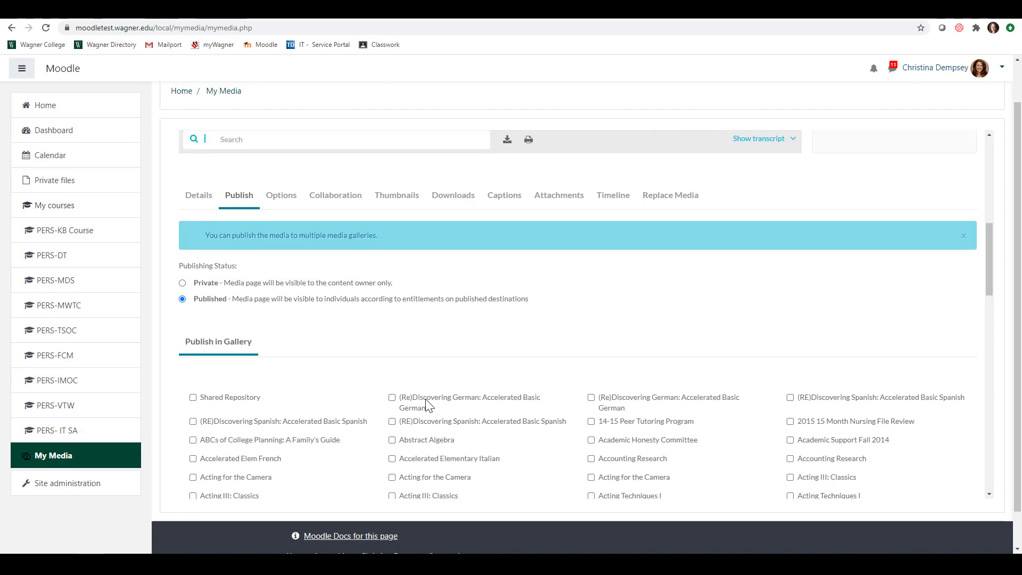
{"action": "scroll", "coordinate": [429, 404], "scroll_direction": "down", "scroll_amount": 2}
{"action": "scroll", "coordinate": [429, 405], "scroll_direction": "up", "scroll_amount": 2}
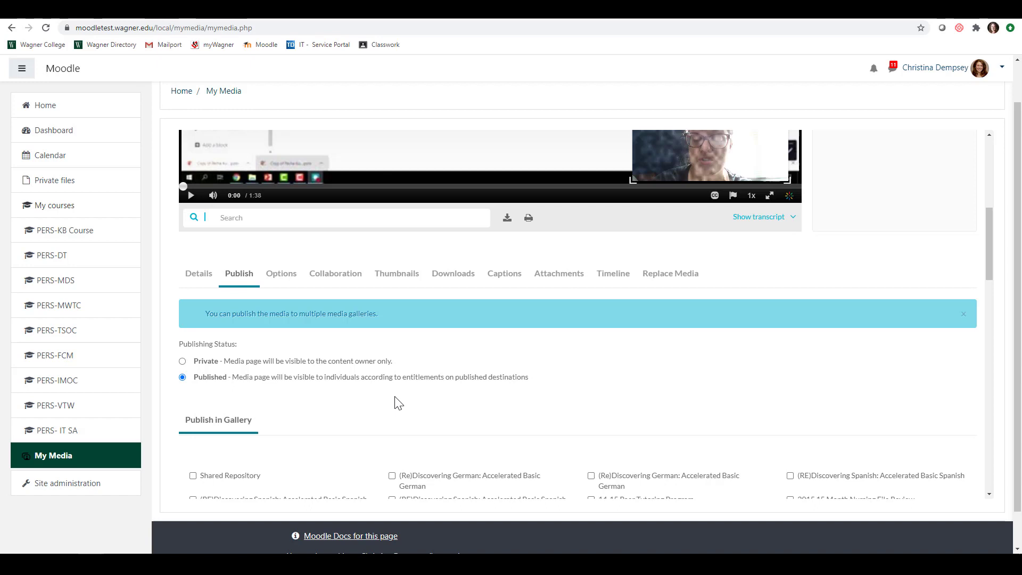
- Bring up the Options tab showing the comment and clipping settings
{"action": "left_click", "coordinate": [273, 279]}
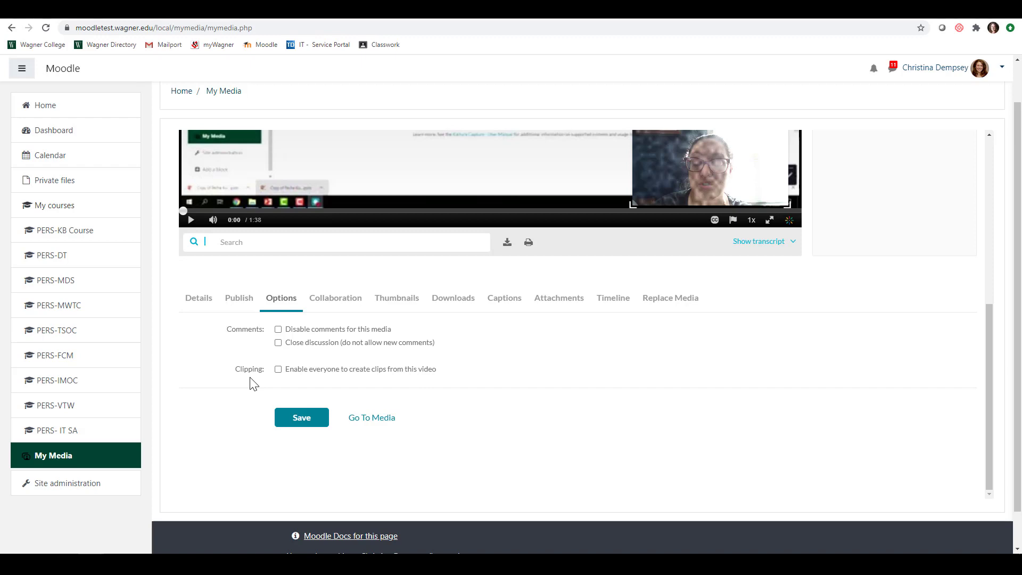
- On the Collaboration tab, start a media owner change and cancel it, keeping the owner unchanged
{"action": "left_click", "coordinate": [343, 308]}
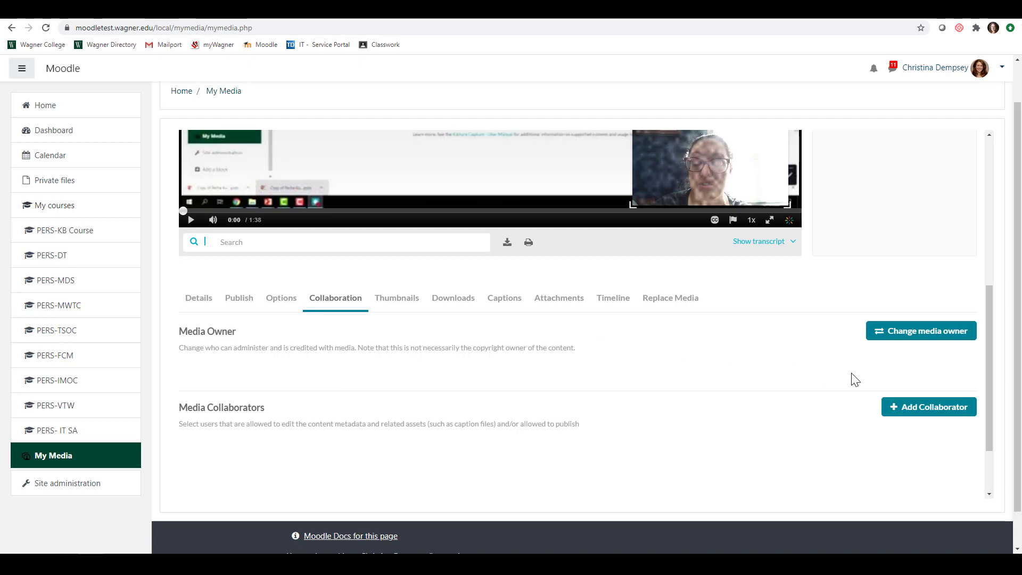
{"action": "left_click", "coordinate": [897, 346]}
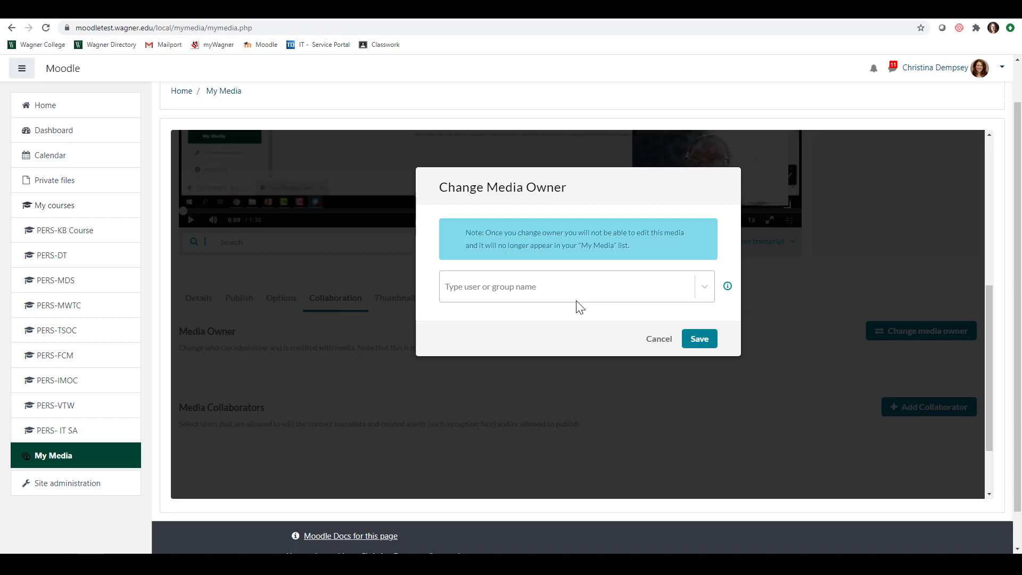
{"action": "left_click", "coordinate": [649, 340]}
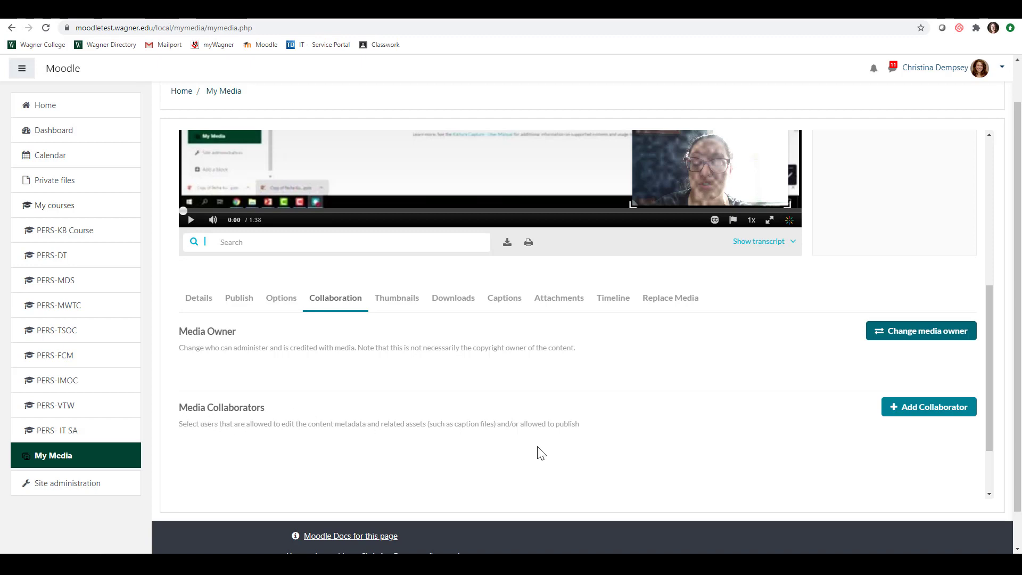
- Open the Add a Collaborator form and cancel it without adding anyone
{"action": "left_click", "coordinate": [907, 409]}
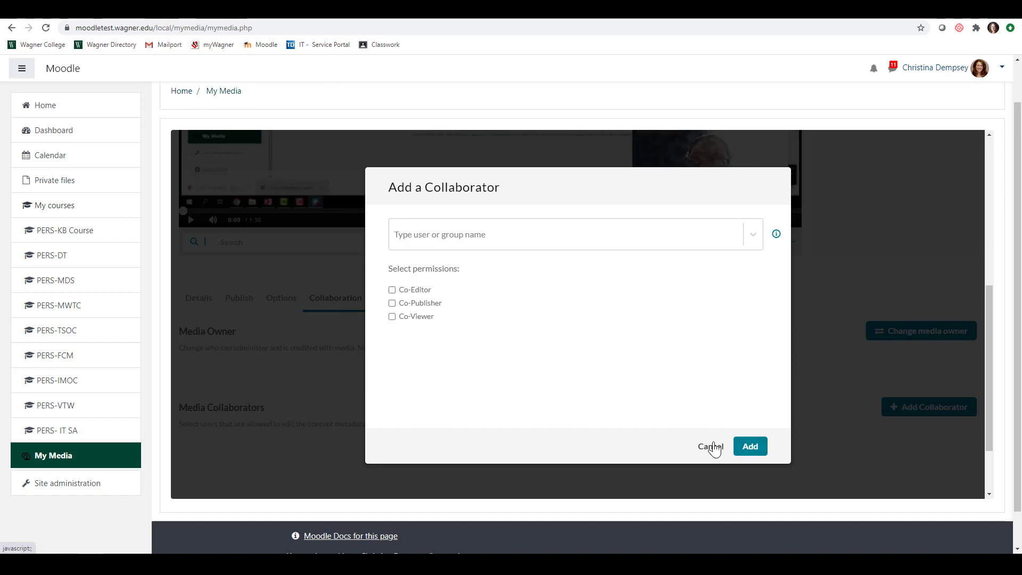
{"action": "left_click", "coordinate": [714, 448]}
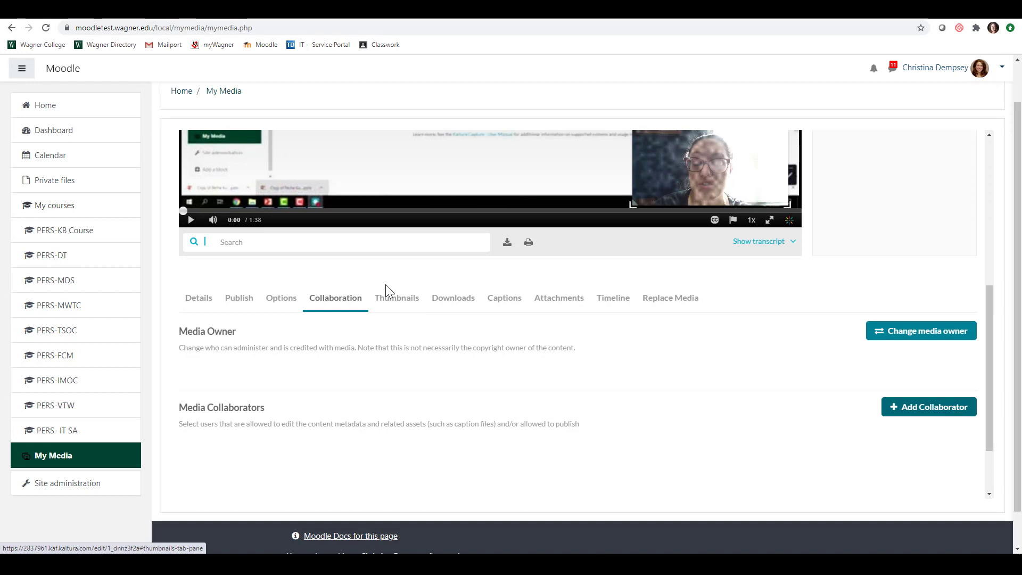
- Auto-generate thumbnails and choose the G Suite 'What can it do for you?' frame
{"action": "left_click", "coordinate": [396, 309]}
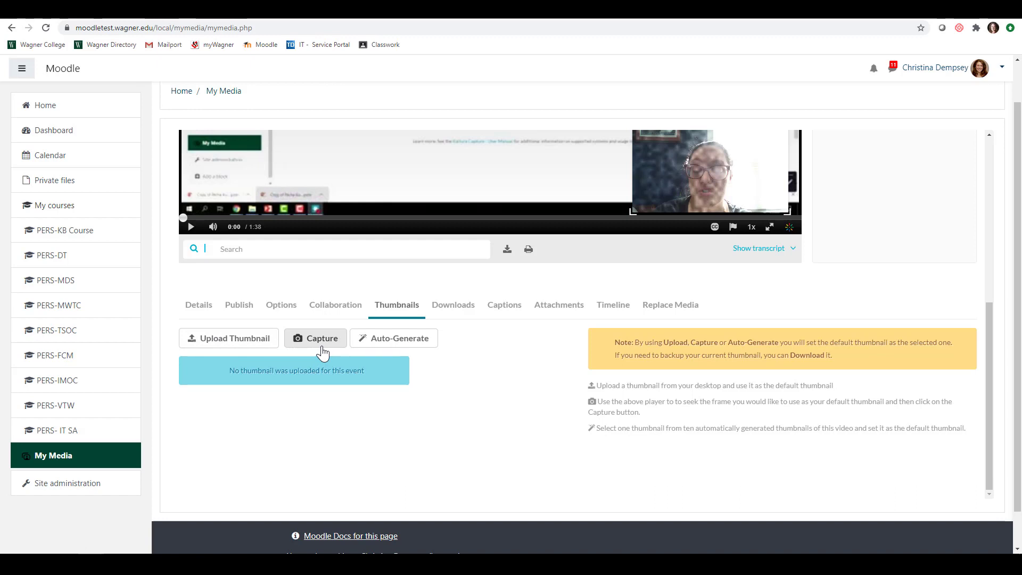
{"action": "left_click", "coordinate": [378, 345]}
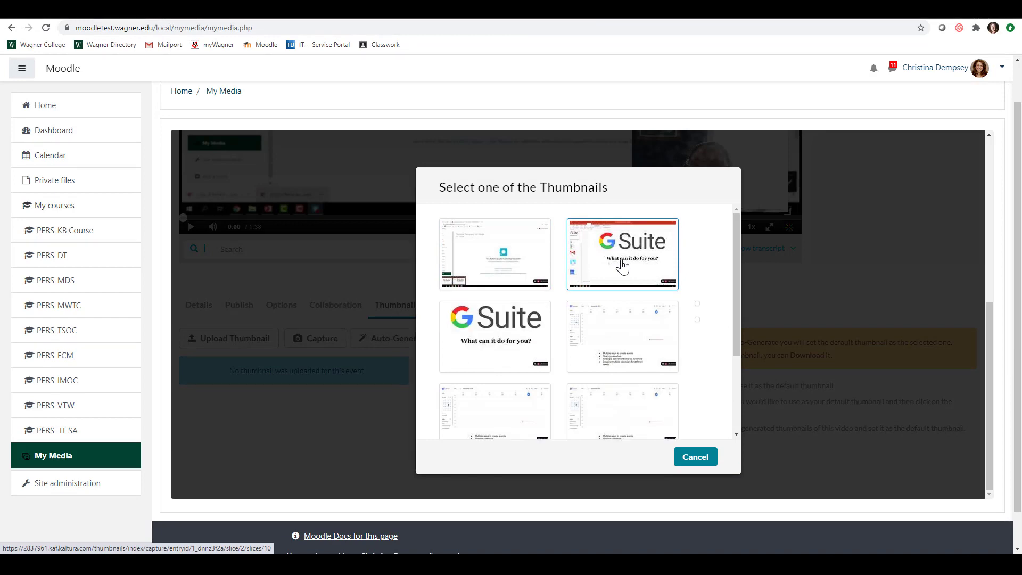
{"action": "left_click", "coordinate": [549, 317]}
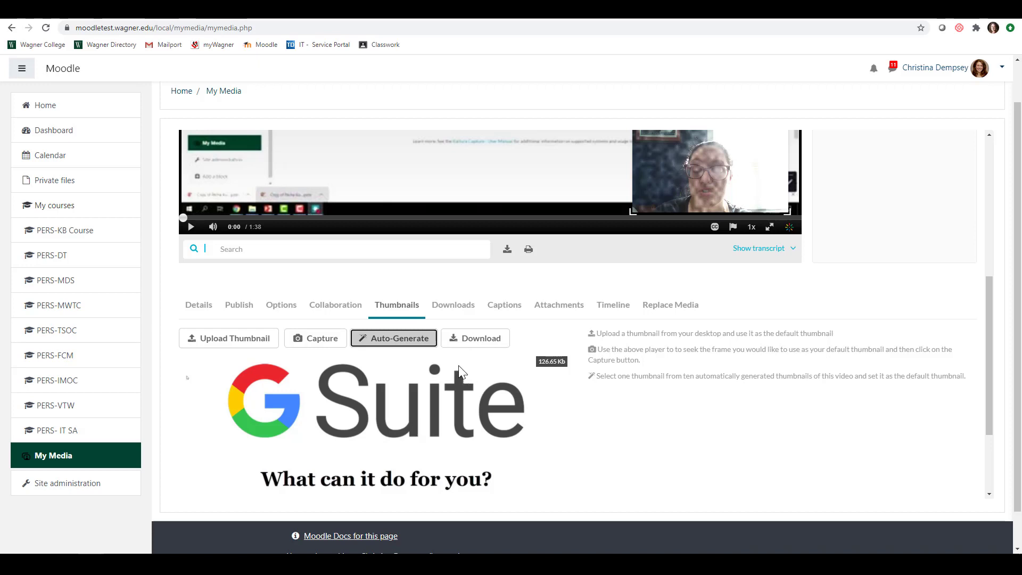
- Check the Downloads and Captions tabs, then open the English captions in the editor
{"action": "left_click", "coordinate": [460, 312]}
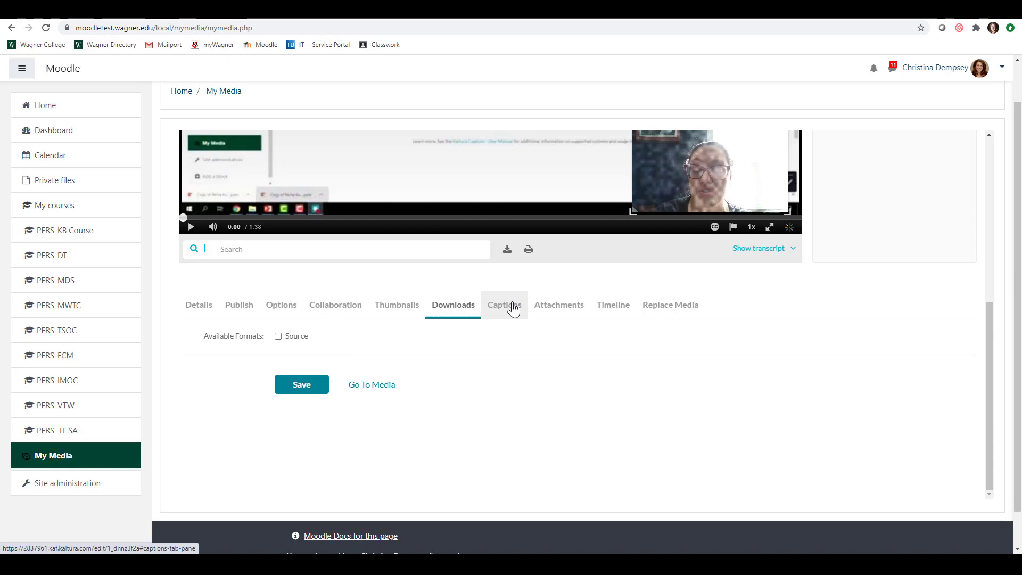
{"action": "left_click", "coordinate": [513, 308]}
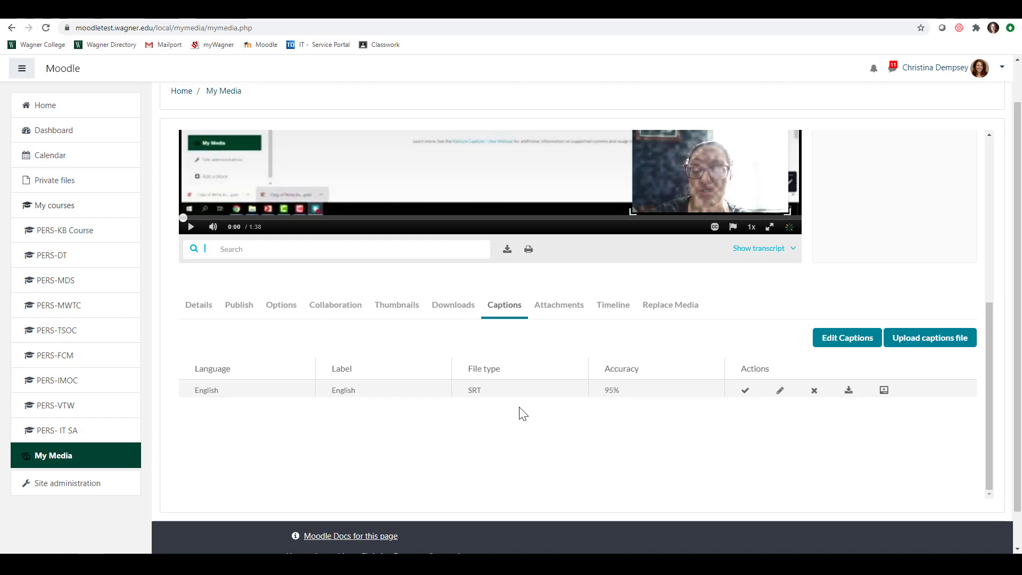
{"action": "left_click", "coordinate": [848, 341]}
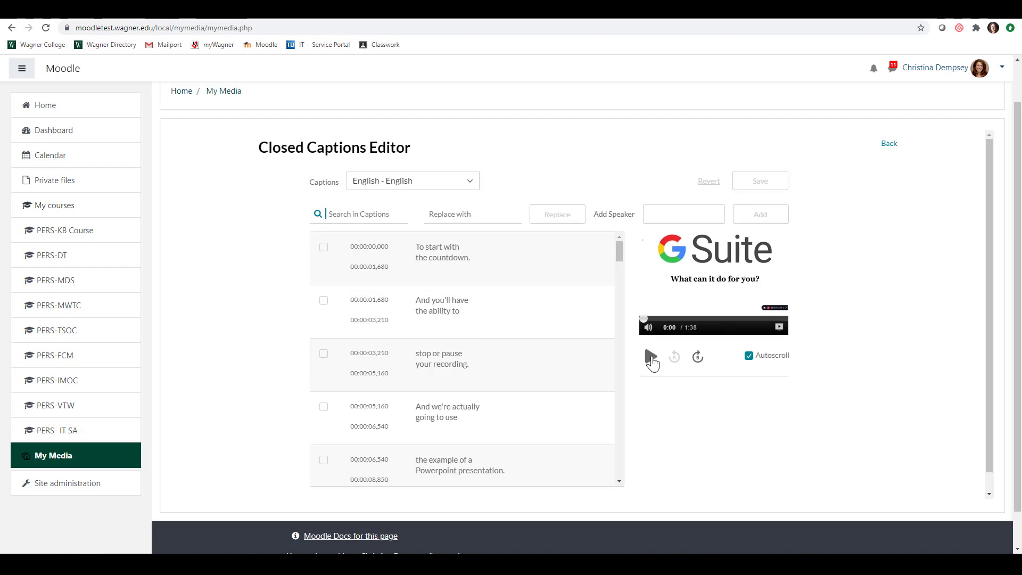
- Preview playback, revert stray text in the 'And we're actually going to use' caption, and leave unsaved
{"action": "left_click", "coordinate": [652, 357]}
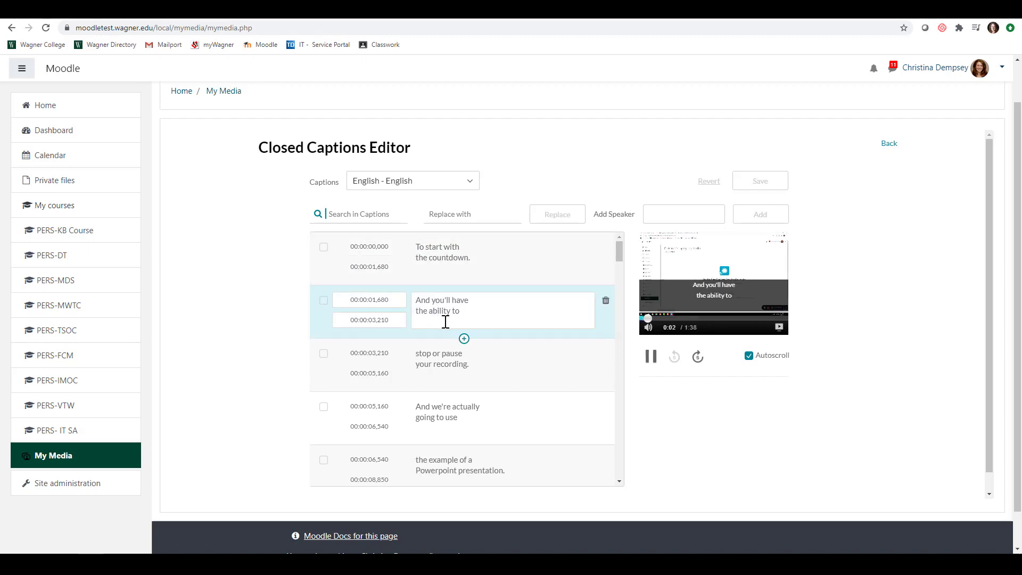
{"action": "left_click", "coordinate": [652, 362]}
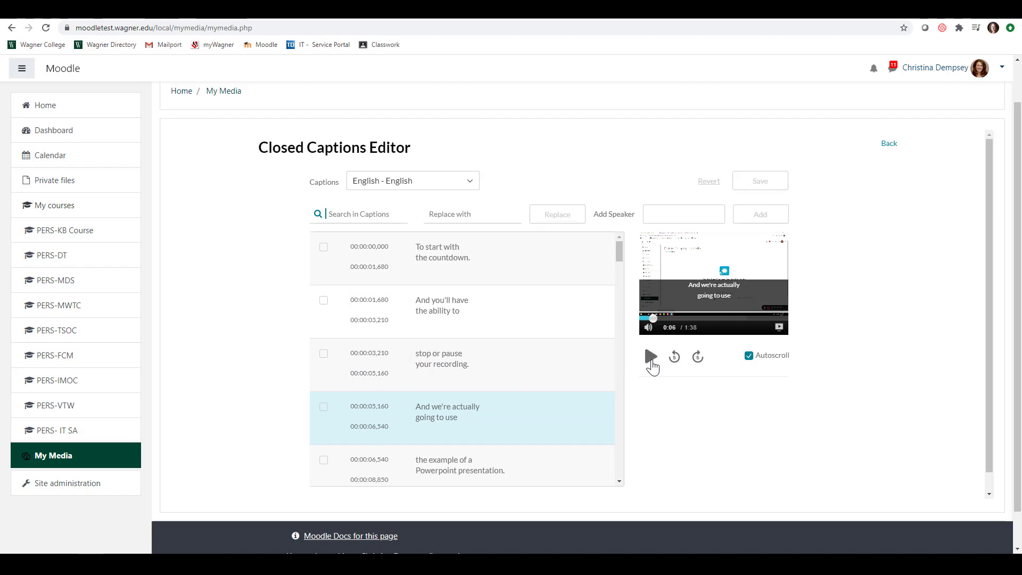
{"action": "mouse_move", "coordinate": [568, 409]}
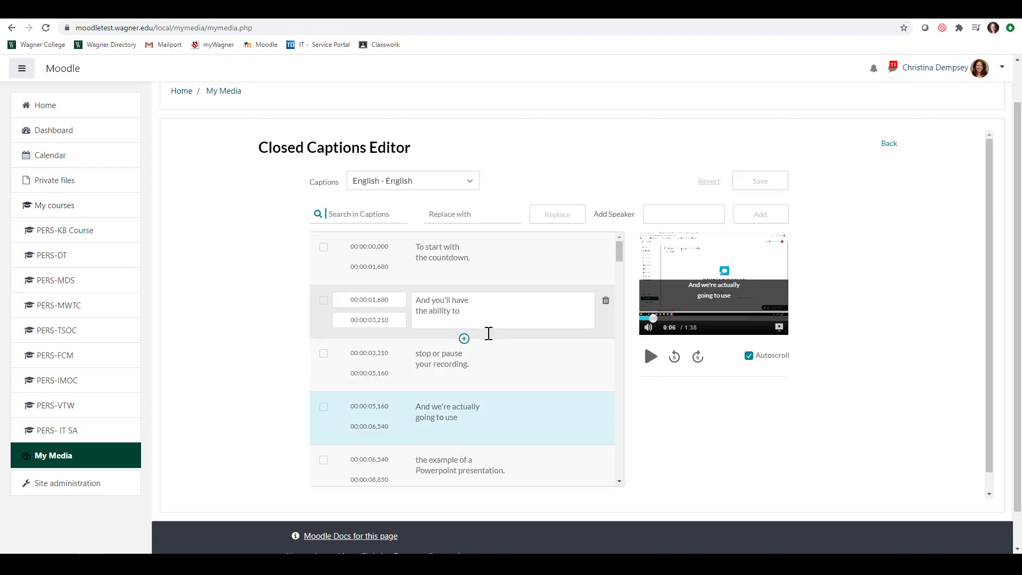
{"action": "left_click", "coordinate": [481, 423]}
{"action": "type", "text": "jhkhj"}
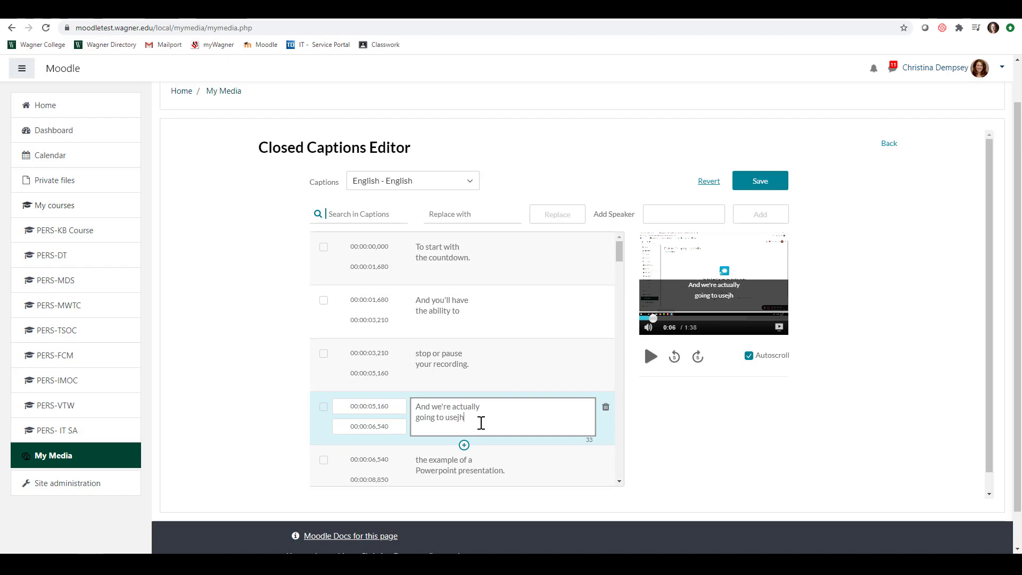
{"action": "key", "text": "BackSpace"}
{"action": "key", "text": "BackSpace"}
{"action": "key", "text": "BackSpace"}
{"action": "key", "text": "BackSpace"}
{"action": "key", "text": "BackSpace"}
{"action": "scroll", "coordinate": [480, 423], "scroll_direction": "up", "scroll_amount": 1}
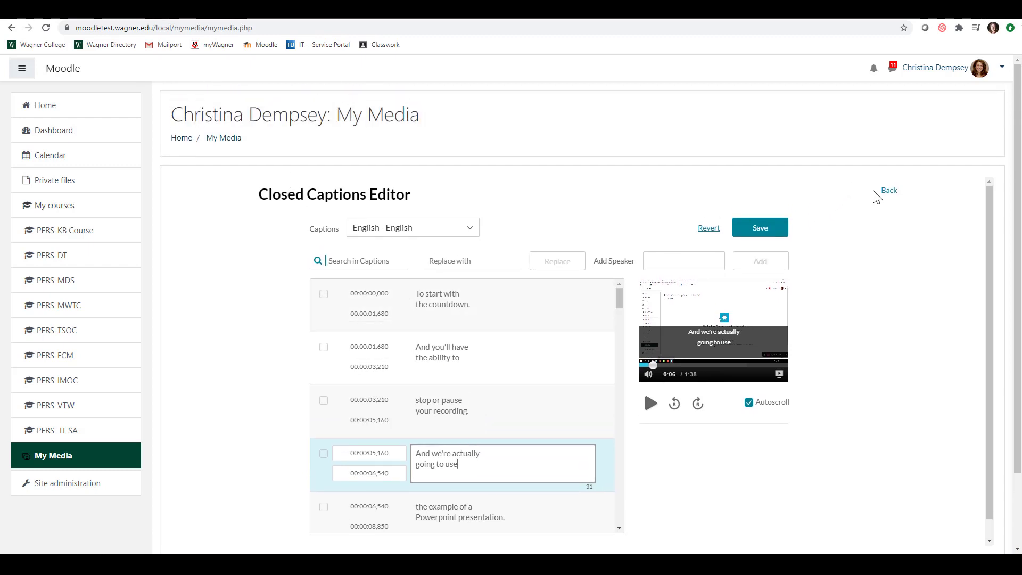
{"action": "left_click", "coordinate": [890, 193]}
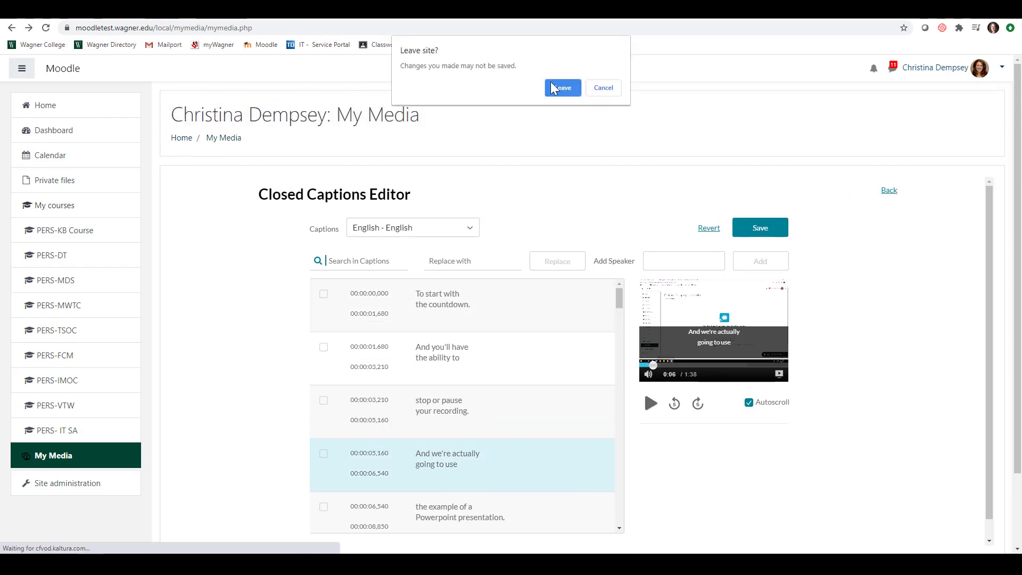
{"action": "left_click", "coordinate": [569, 86]}
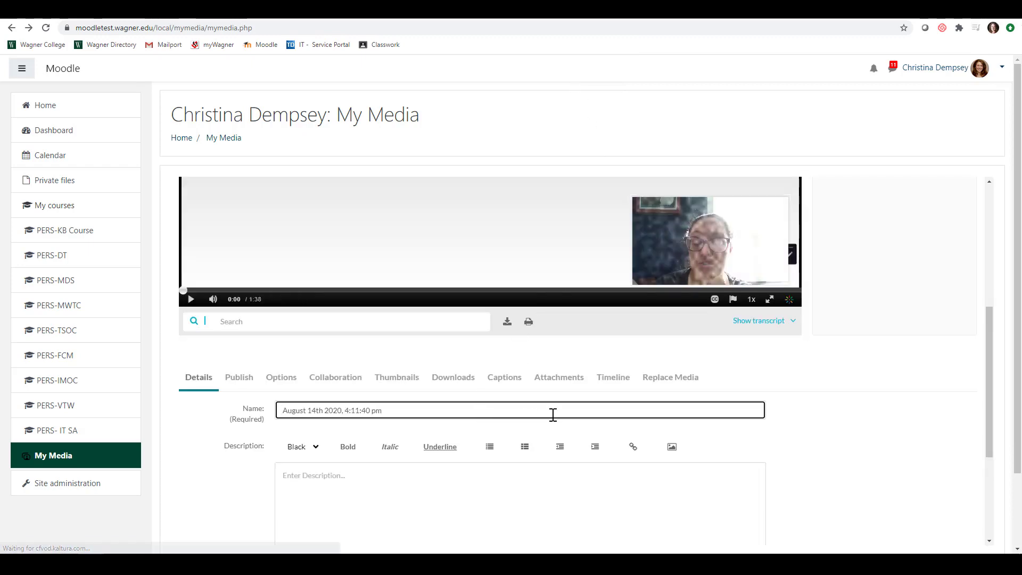
- Show the Attachments tab listing the 1.66 Kb .txt and 18.56 Kb .json files
{"action": "left_click", "coordinate": [571, 383]}
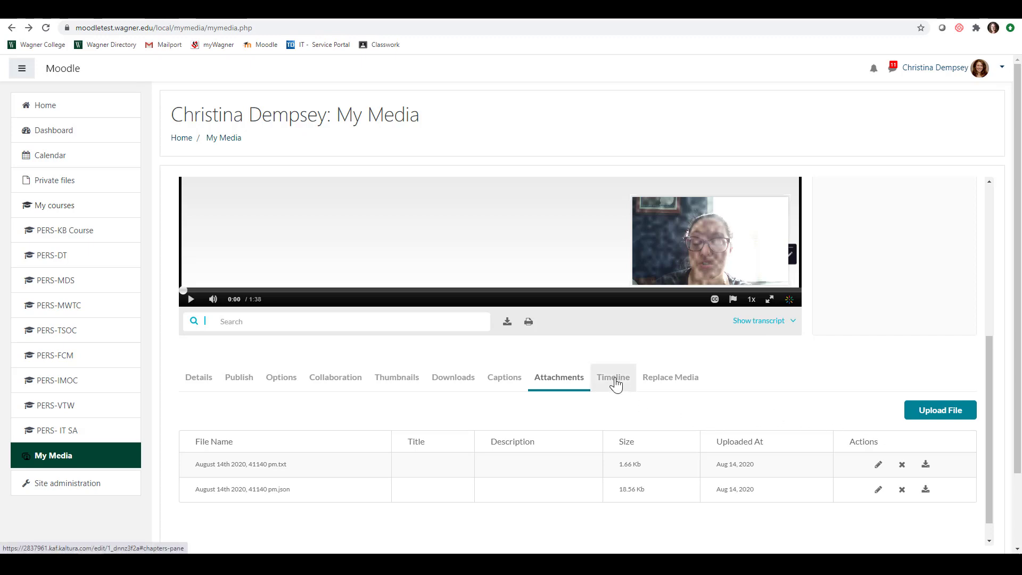
- On the Timeline tab, delete the 'Chapter 2' marker at 0:18 and confirm the deletion
{"action": "left_click", "coordinate": [616, 383]}
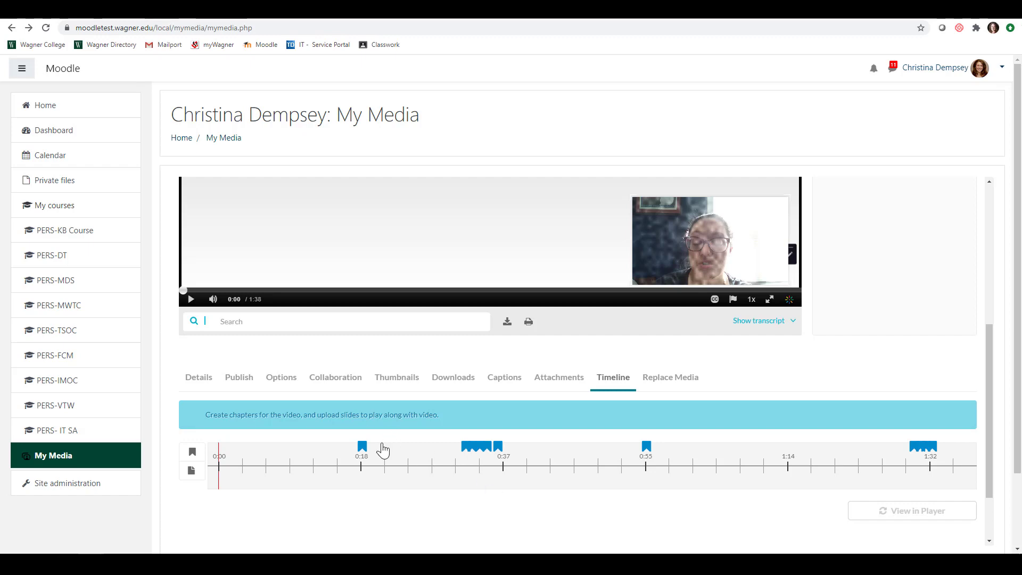
{"action": "mouse_move", "coordinate": [361, 451]}
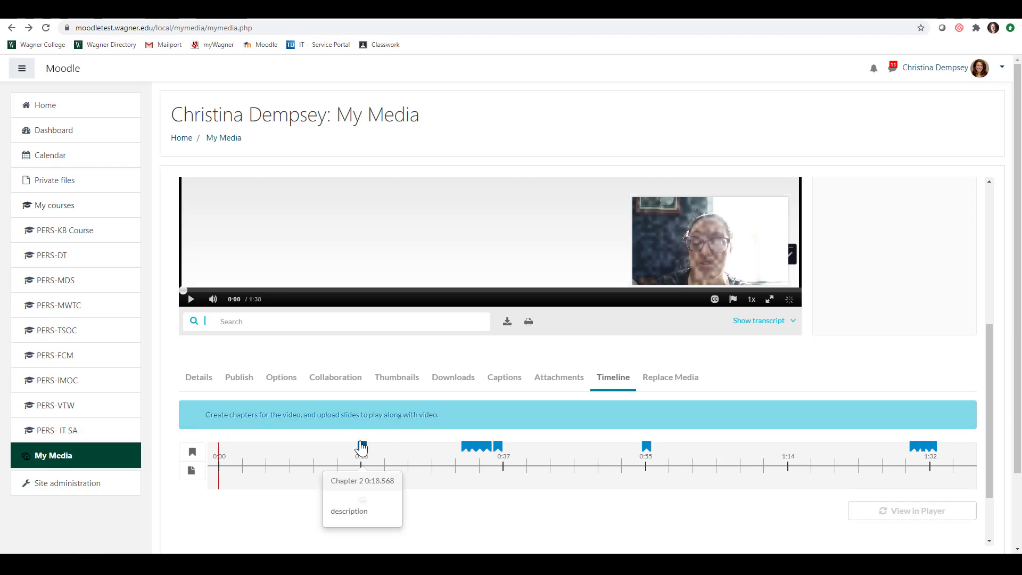
{"action": "left_click", "coordinate": [362, 448]}
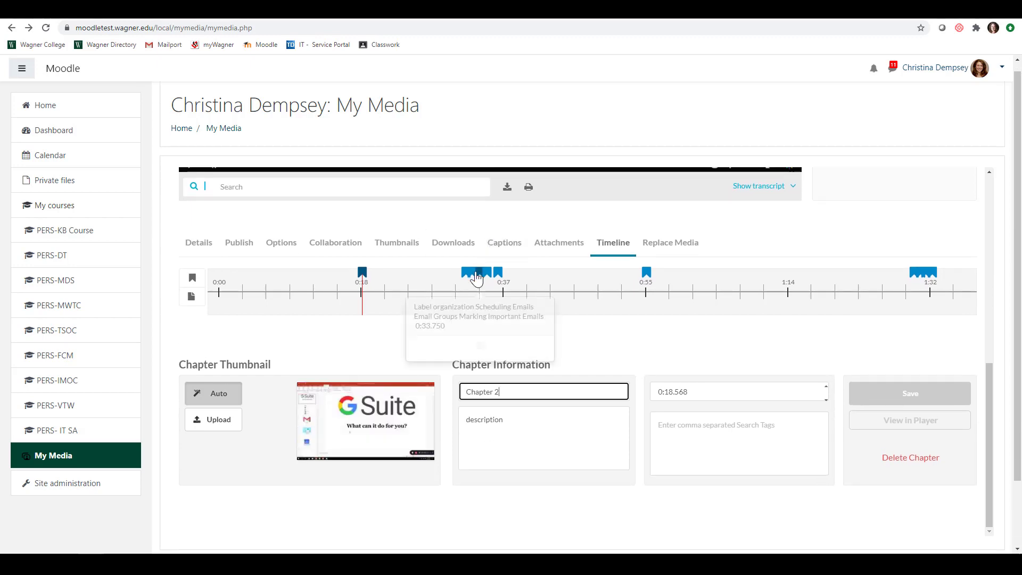
{"action": "left_click", "coordinate": [477, 274]}
{"action": "scroll", "coordinate": [477, 277], "scroll_direction": "up", "scroll_amount": 5}
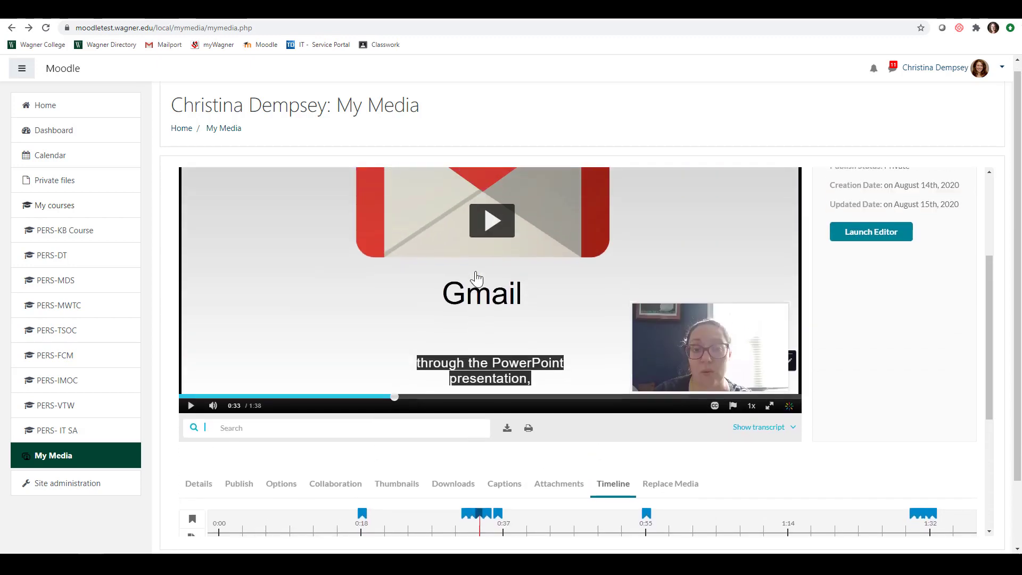
{"action": "scroll", "coordinate": [477, 276], "scroll_direction": "down", "scroll_amount": 2}
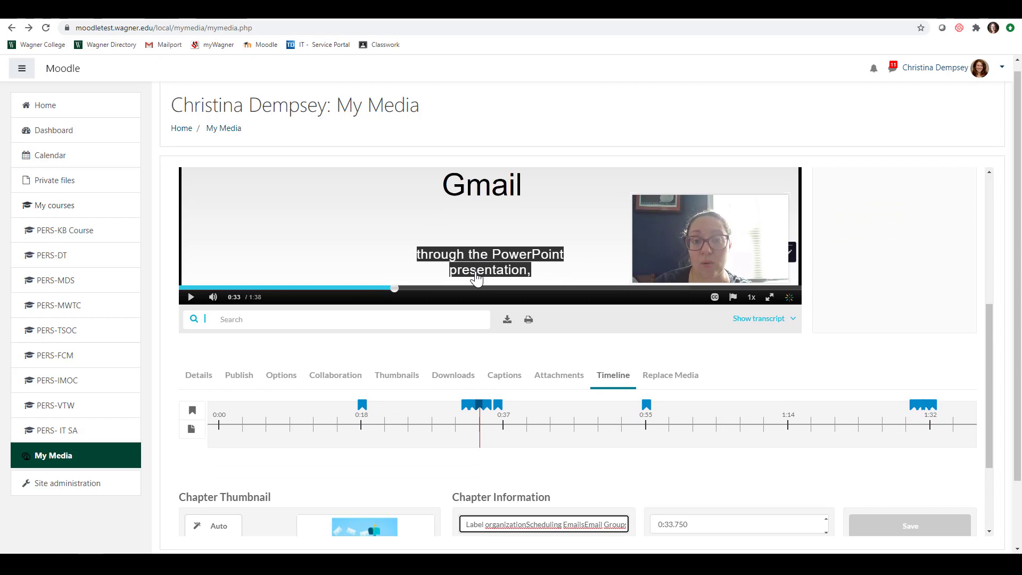
{"action": "scroll", "coordinate": [477, 277], "scroll_direction": "down", "scroll_amount": 3}
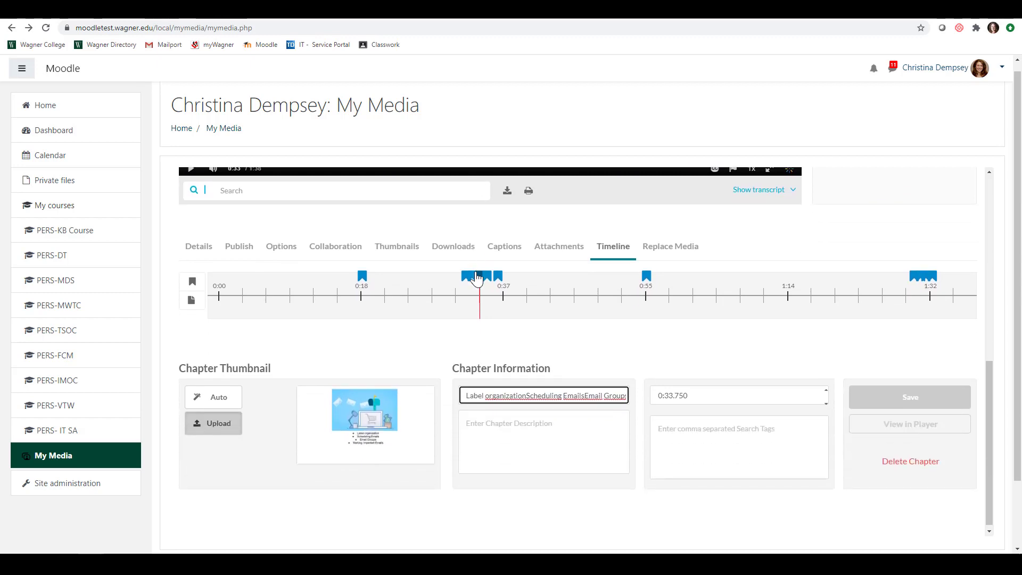
{"action": "left_click", "coordinate": [362, 279]}
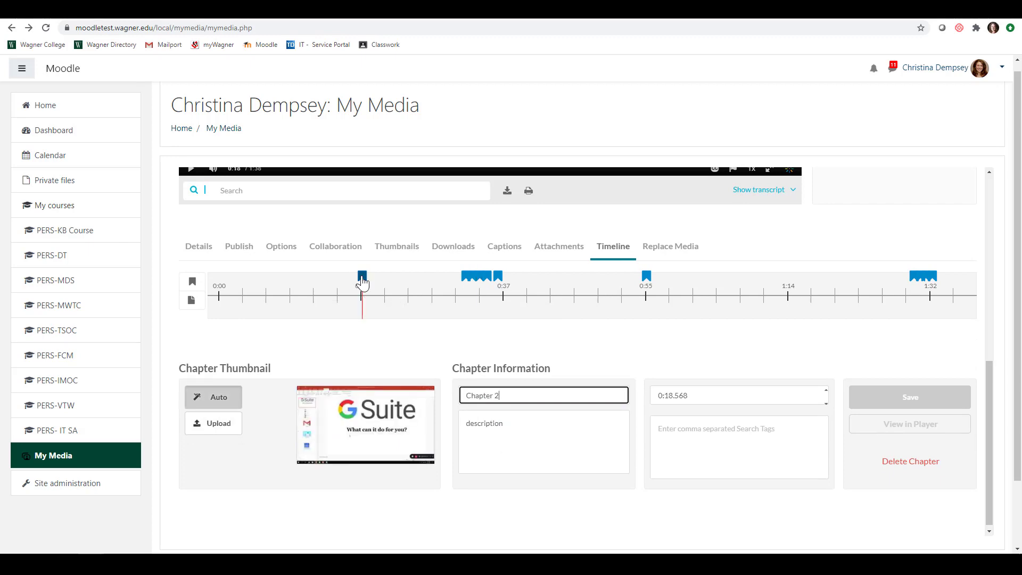
{"action": "left_click", "coordinate": [921, 463]}
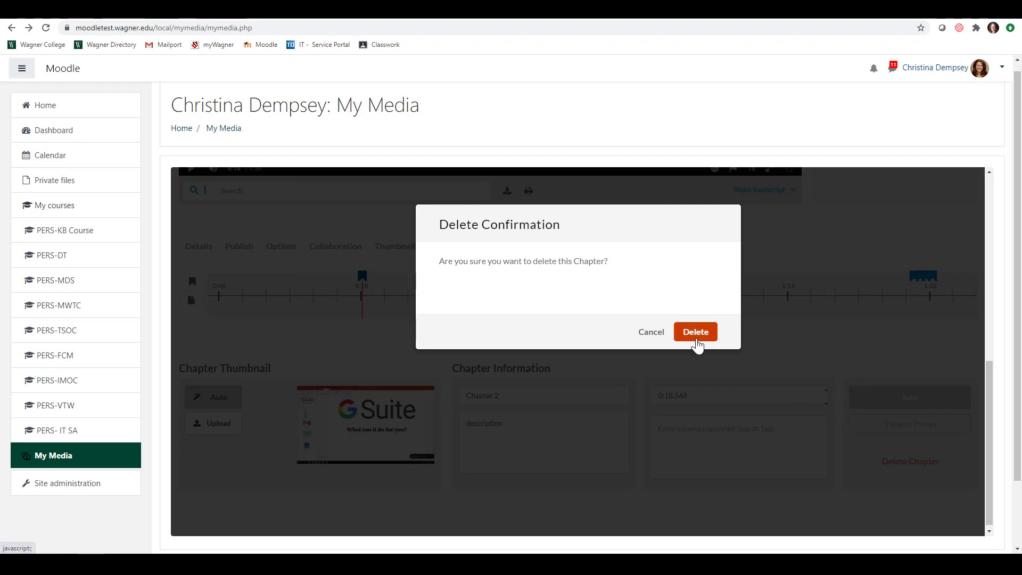
{"action": "left_click", "coordinate": [696, 334]}
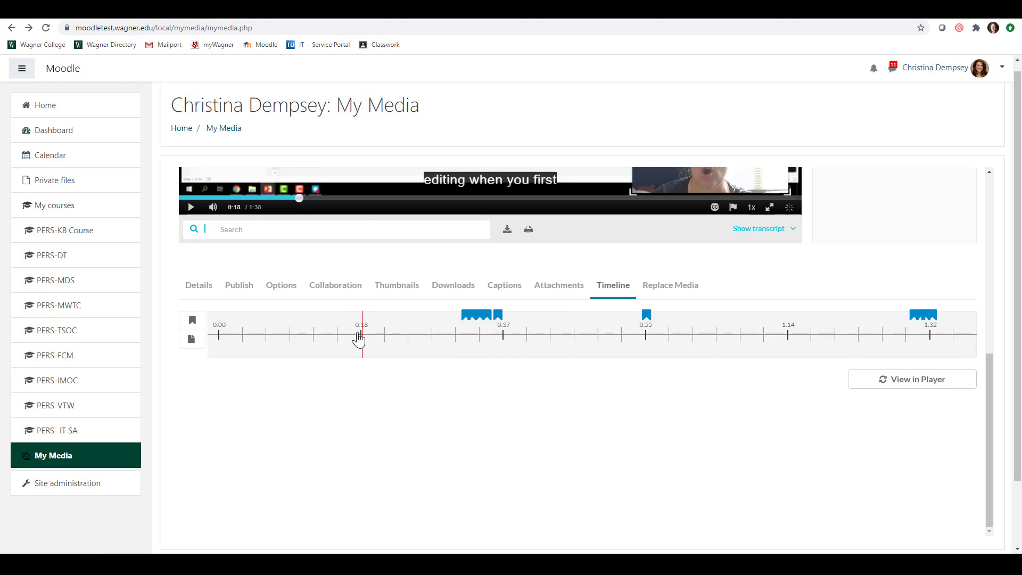
- Add and save a timeline chapter titled 'Chapter 2' at 0:21
{"action": "left_click", "coordinate": [387, 345]}
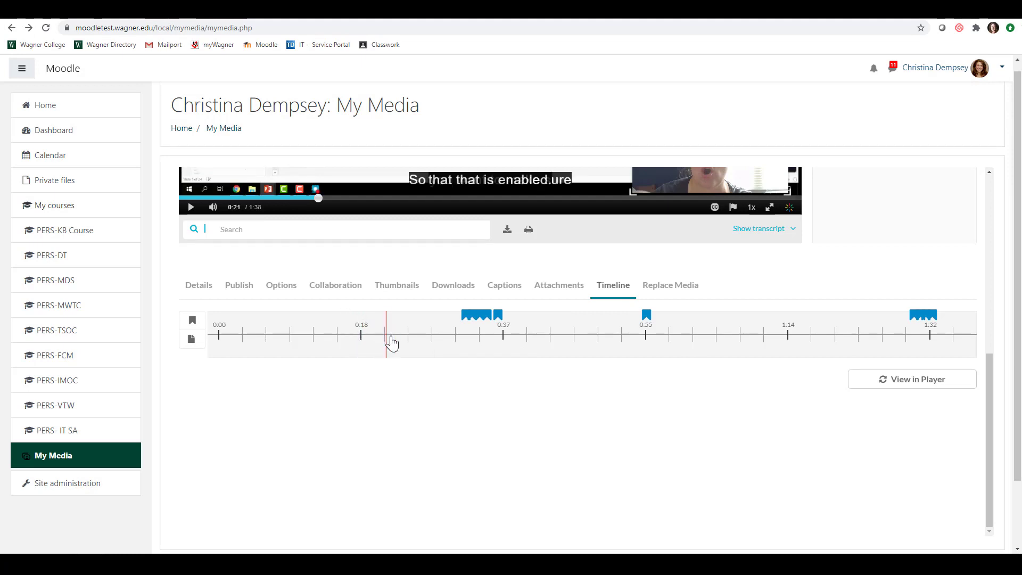
{"action": "left_click", "coordinate": [189, 325]}
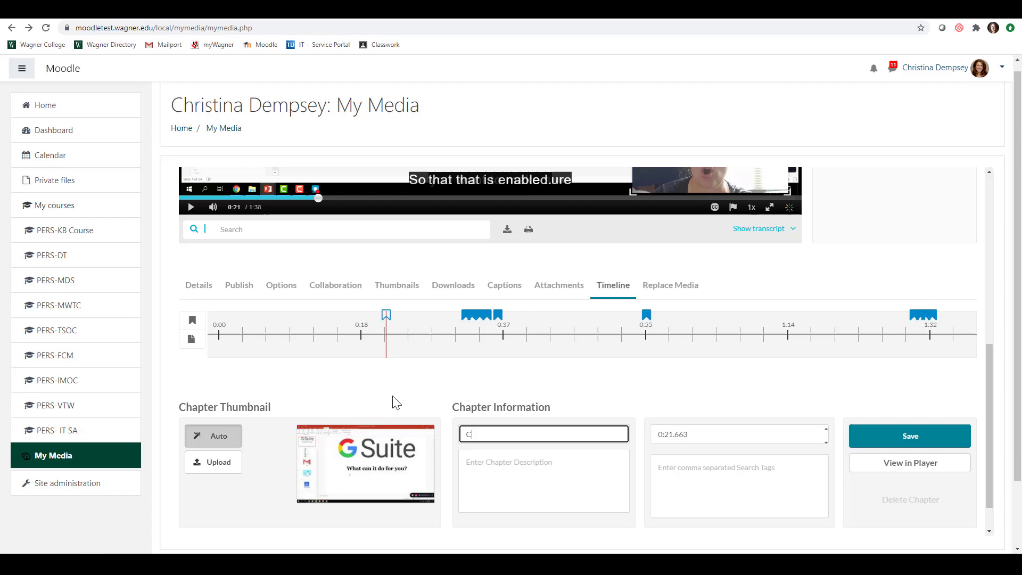
{"action": "type", "text": "hapter 2"}
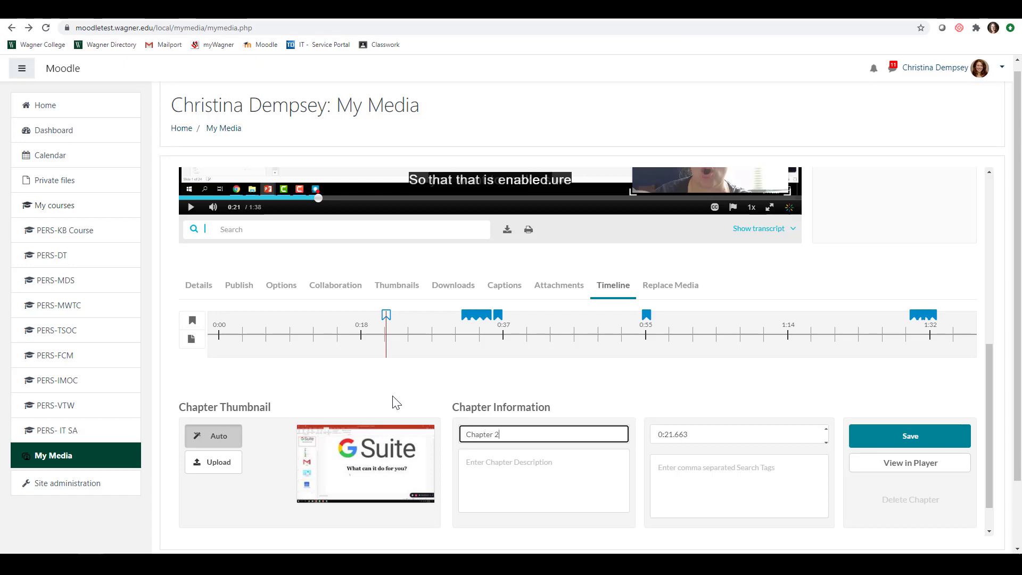
{"action": "left_click", "coordinate": [879, 446]}
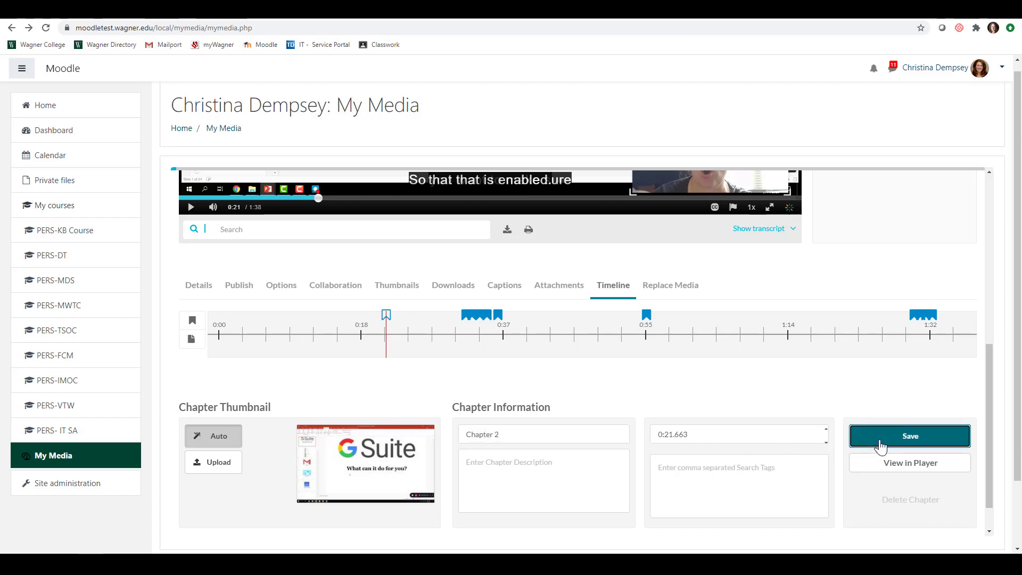
{"action": "left_click", "coordinate": [577, 324]}
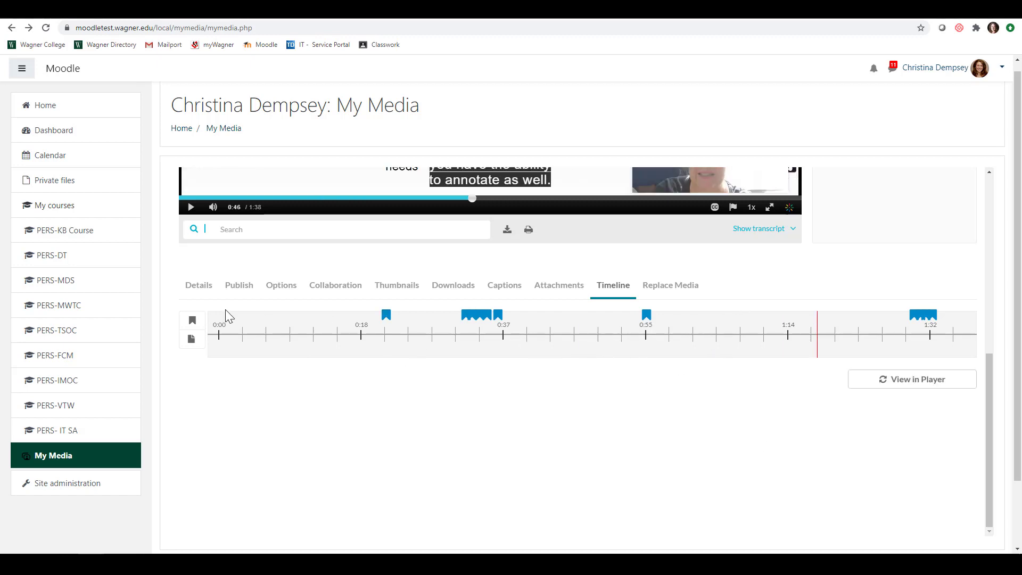
- Add and save a timeline chapter titled 'Chapter 3' at 0:46
{"action": "left_click", "coordinate": [192, 320]}
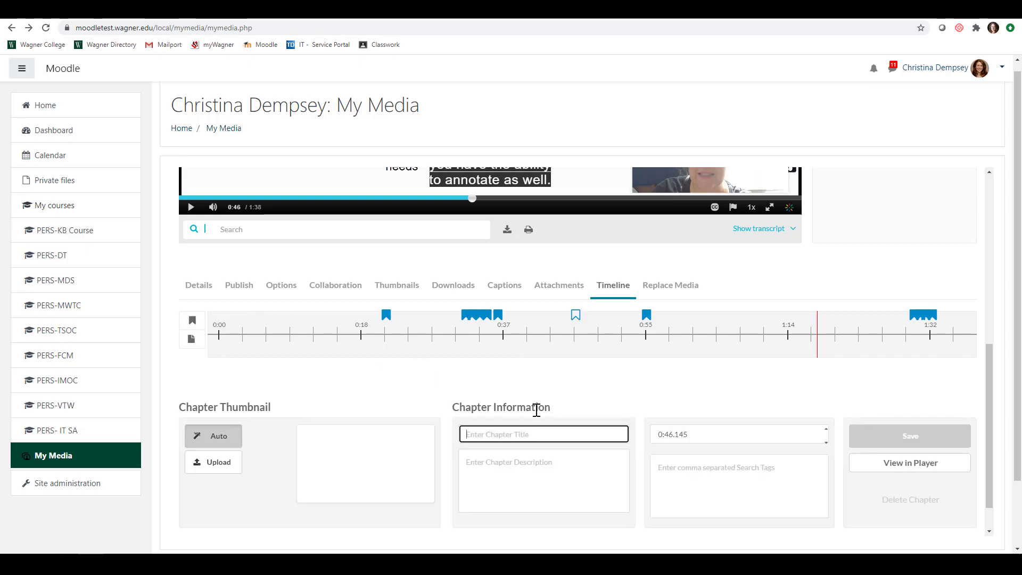
{"action": "type", "text": "Chaptter"}
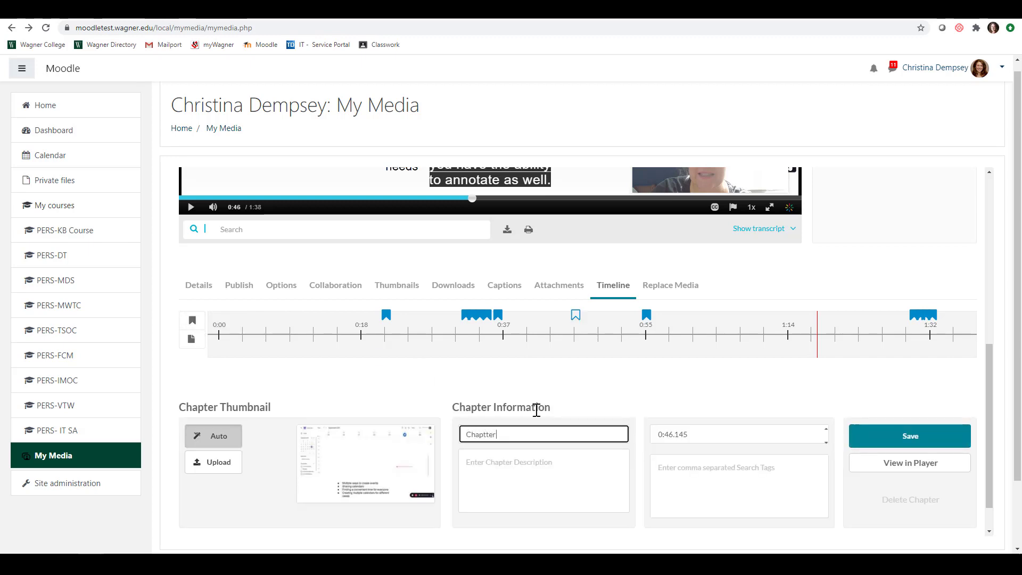
{"action": "key", "text": "BackSpace"}
{"action": "key", "text": "BackSpace"}
{"action": "key", "text": "BackSpace"}
{"action": "type", "text": "er 3"}
{"action": "left_click", "coordinate": [904, 448]}
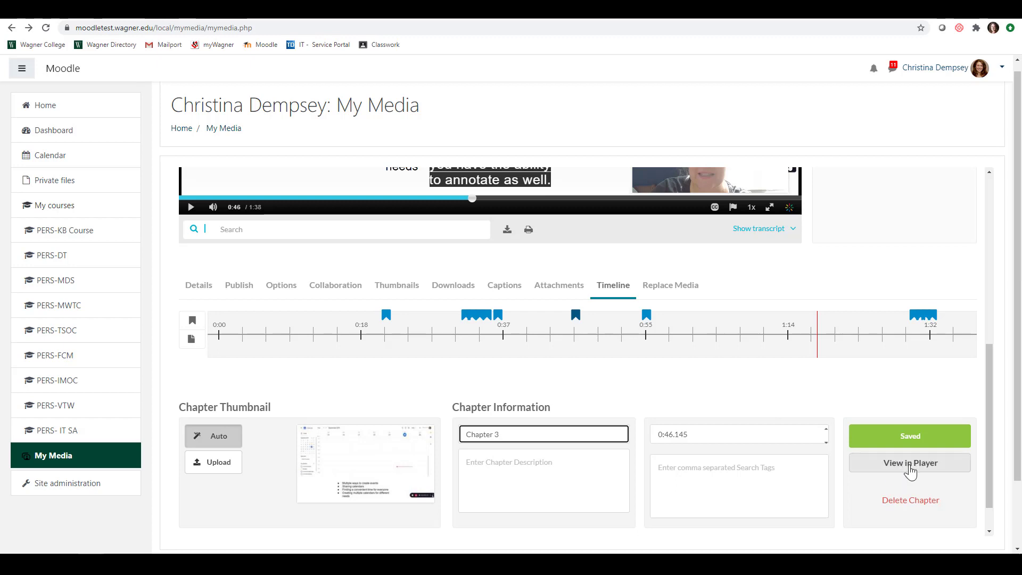
{"action": "left_click", "coordinate": [909, 469]}
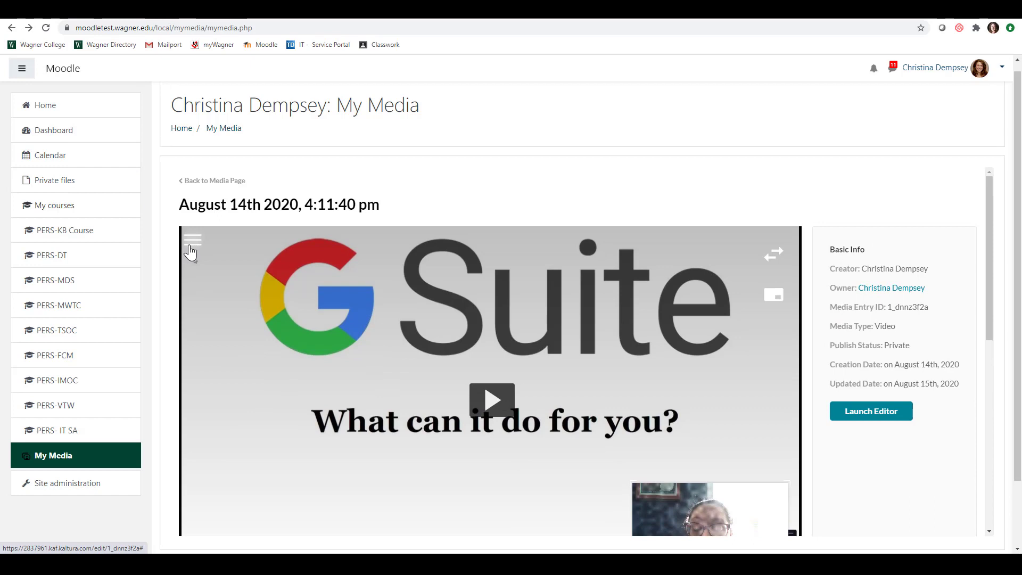
{"action": "left_click", "coordinate": [192, 240]}
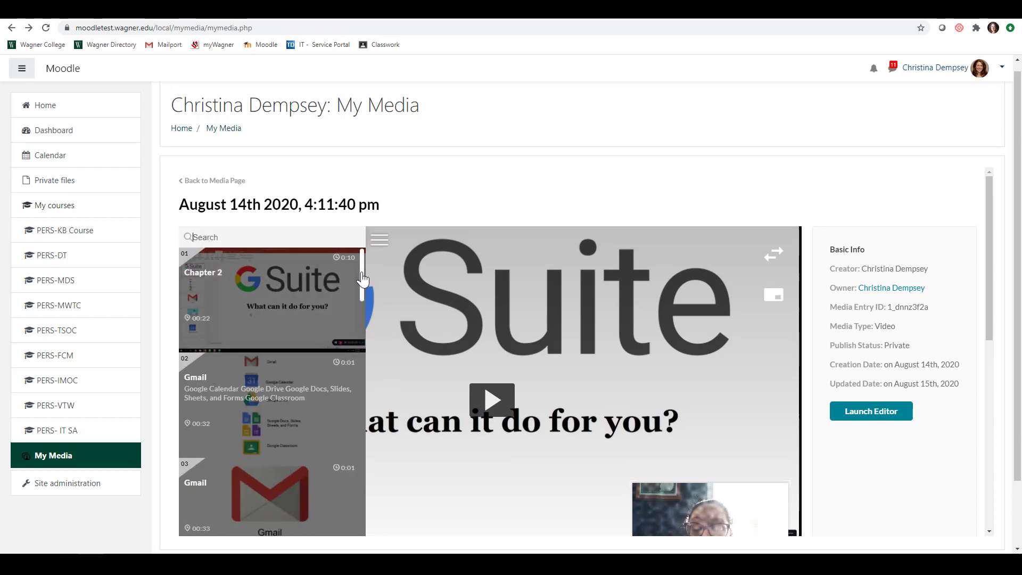
{"action": "left_click_drag", "start_coordinate": [364, 272], "coordinate": [367, 421]}
{"action": "left_click", "coordinate": [270, 411]}
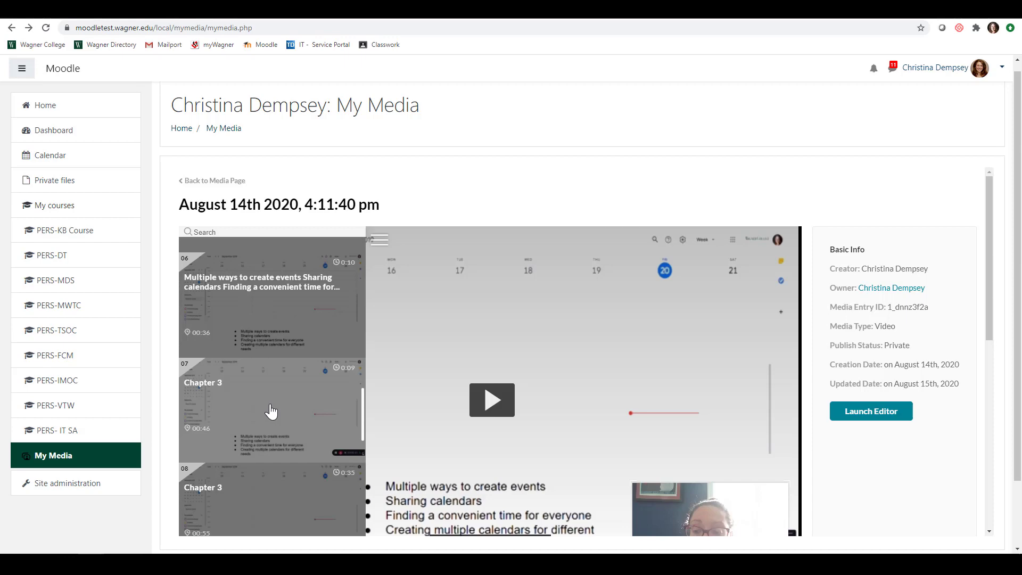
{"action": "scroll", "coordinate": [474, 372], "scroll_direction": "down", "scroll_amount": 1}
{"action": "scroll", "coordinate": [474, 368], "scroll_direction": "down", "scroll_amount": 7}
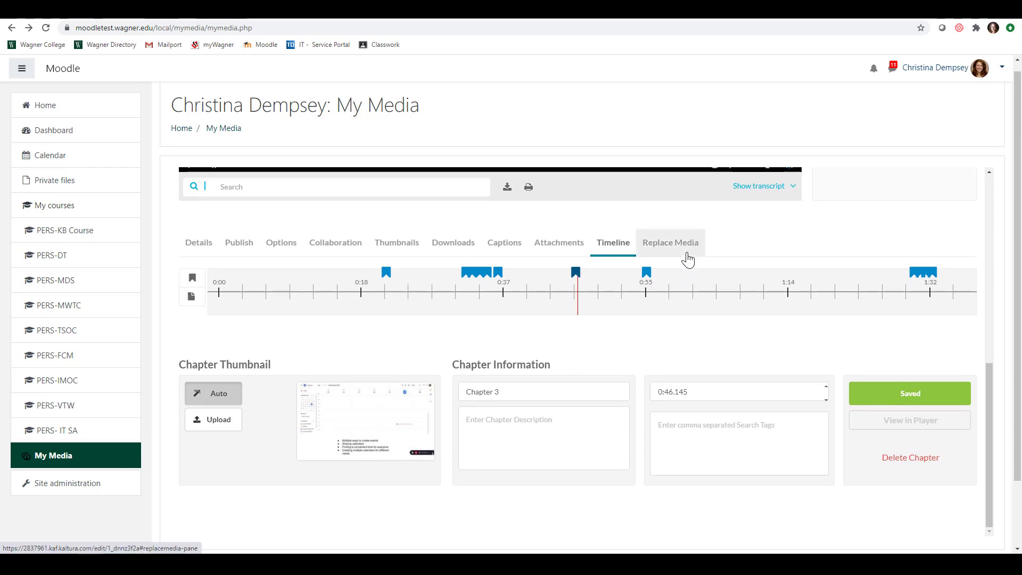
- View the Replace Media upload panel, then scroll back to the top of the entry
{"action": "left_click", "coordinate": [685, 251]}
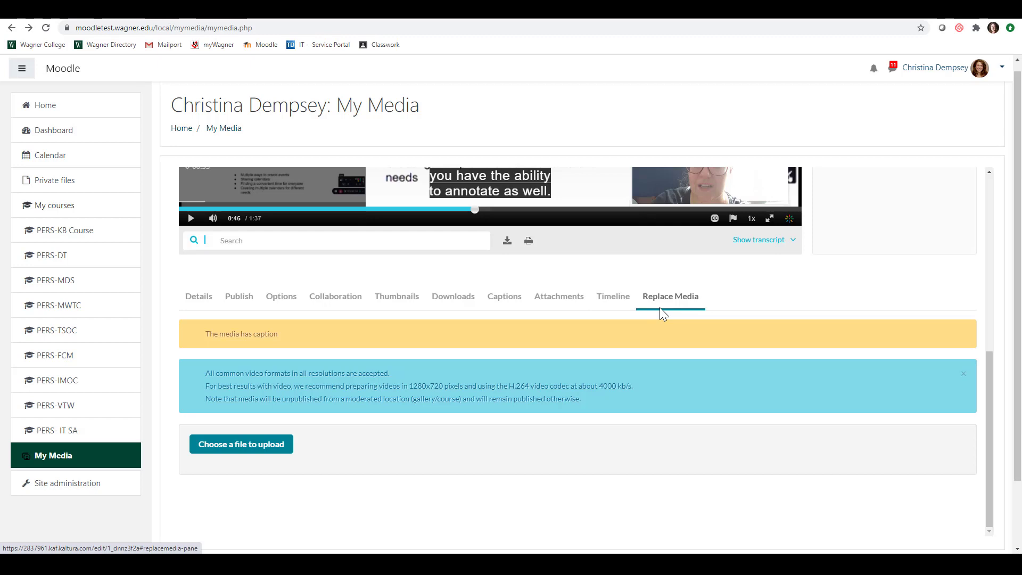
{"action": "scroll", "coordinate": [659, 308], "scroll_direction": "up", "scroll_amount": 5}
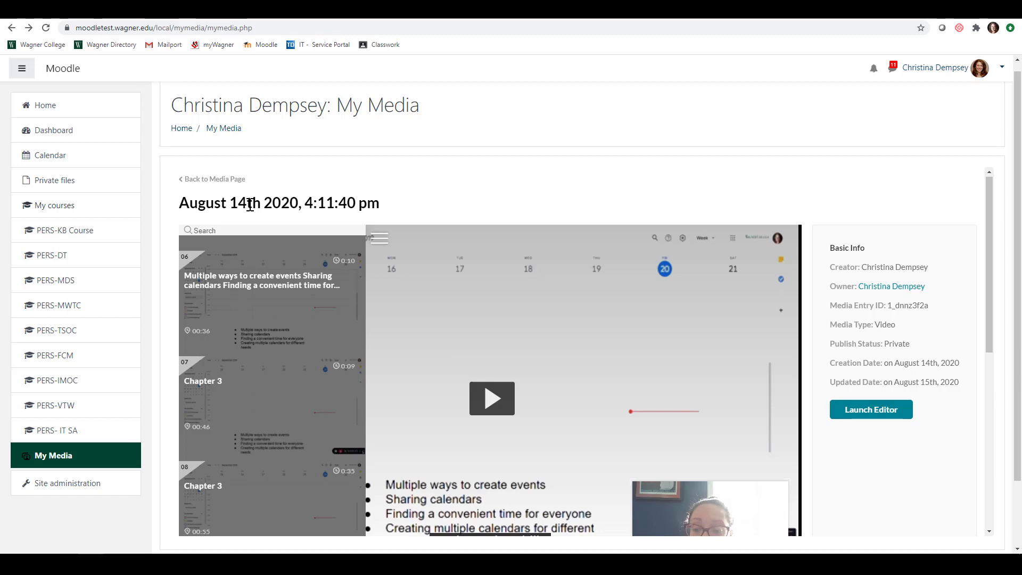
- Go back to the My Media list through the breadcrumb link
{"action": "left_click", "coordinate": [239, 181]}
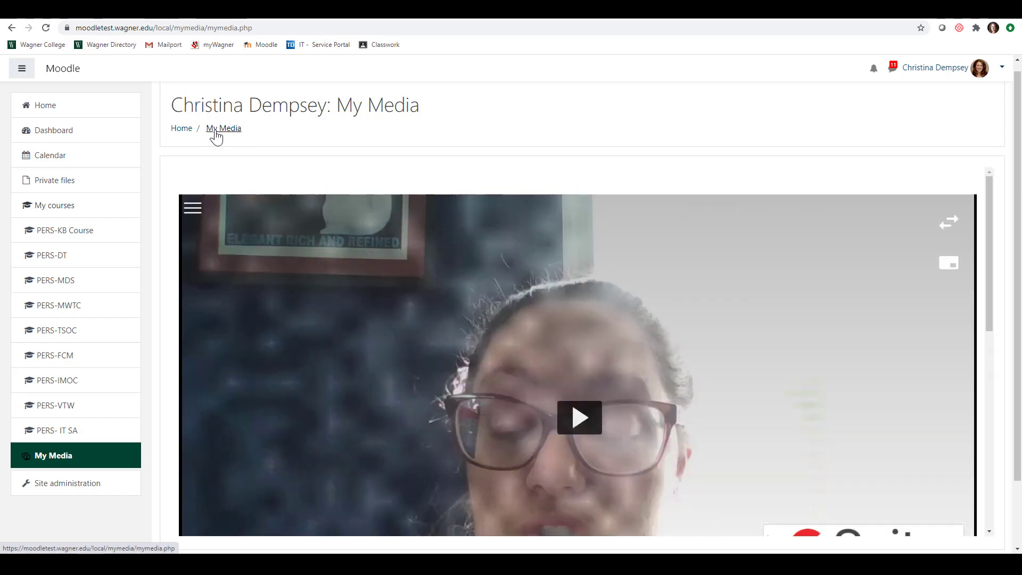
{"action": "left_click", "coordinate": [215, 131]}
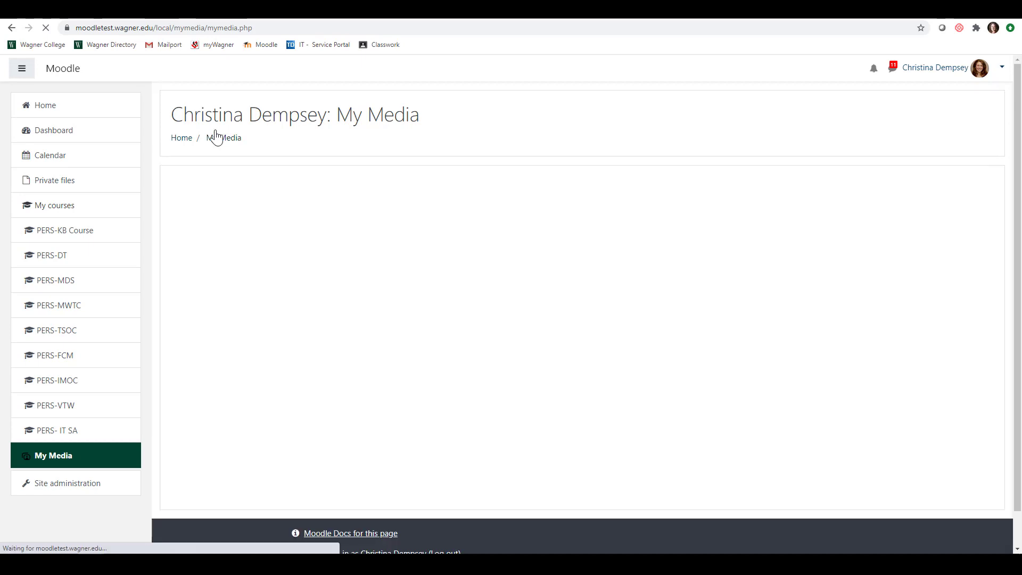